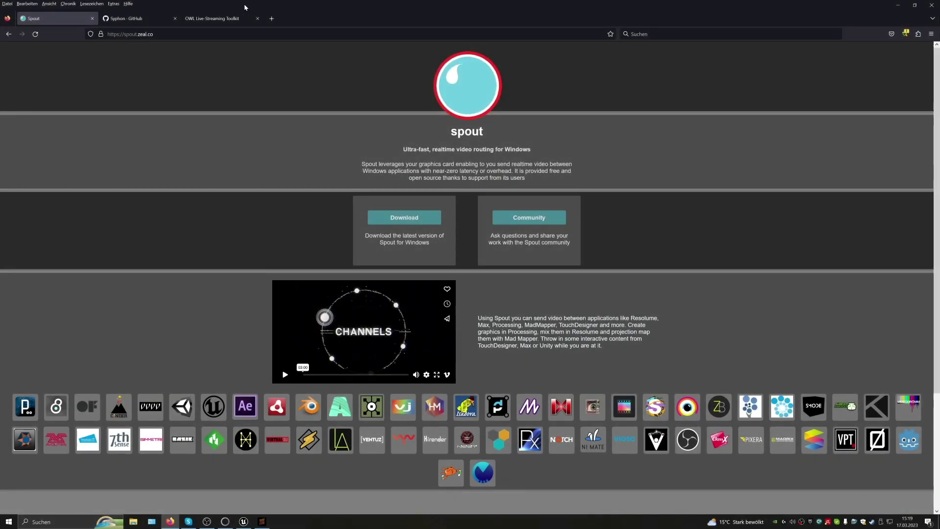
# Switch to the OWL Live-Streaming Toolkit browser tab to review its key features.
pyautogui.click(140, 18)
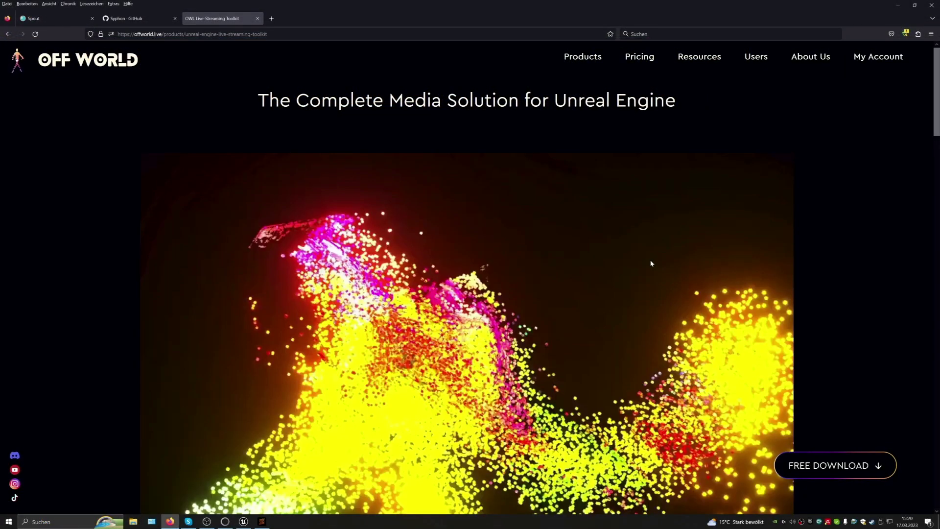
pyautogui.scroll(-5, 651, 263)
pyautogui.scroll(-5, 651, 263)
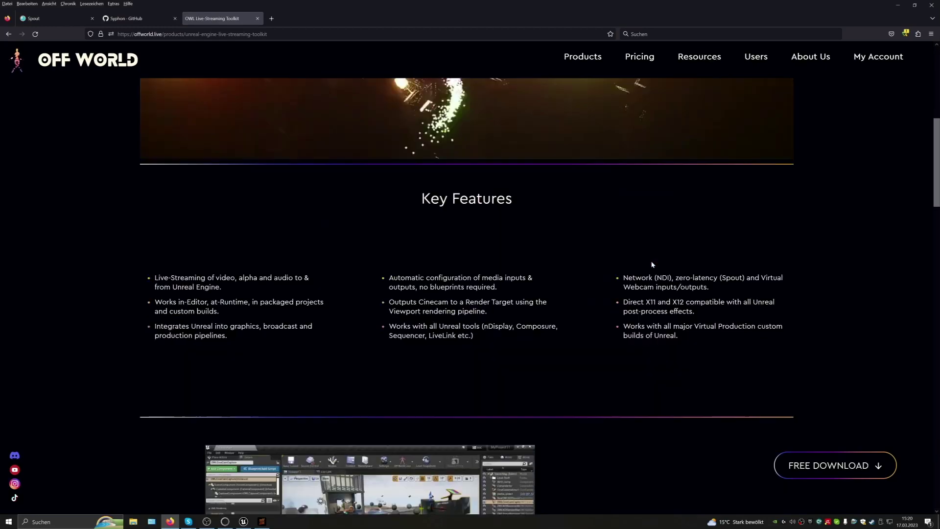
pyautogui.scroll(-3, 650, 263)
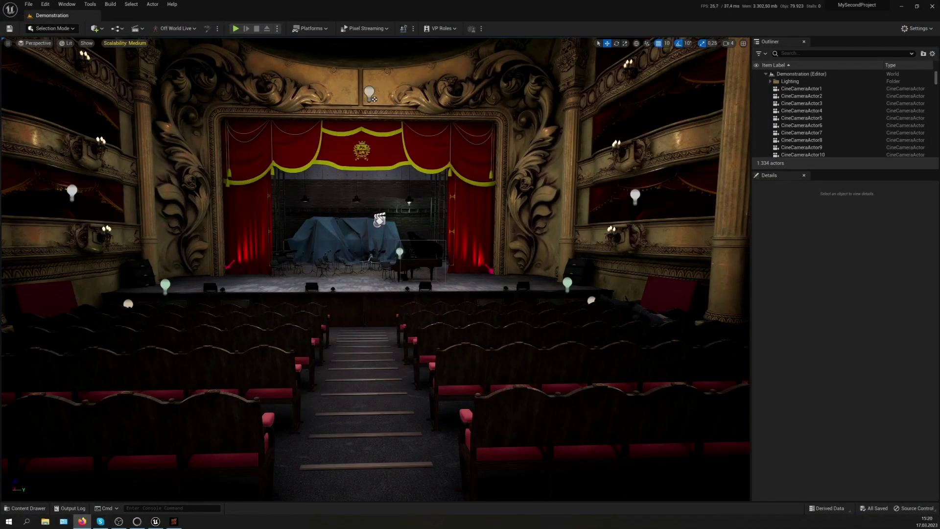
pyautogui.click(66, 5)
pyautogui.moveTo(44, 4)
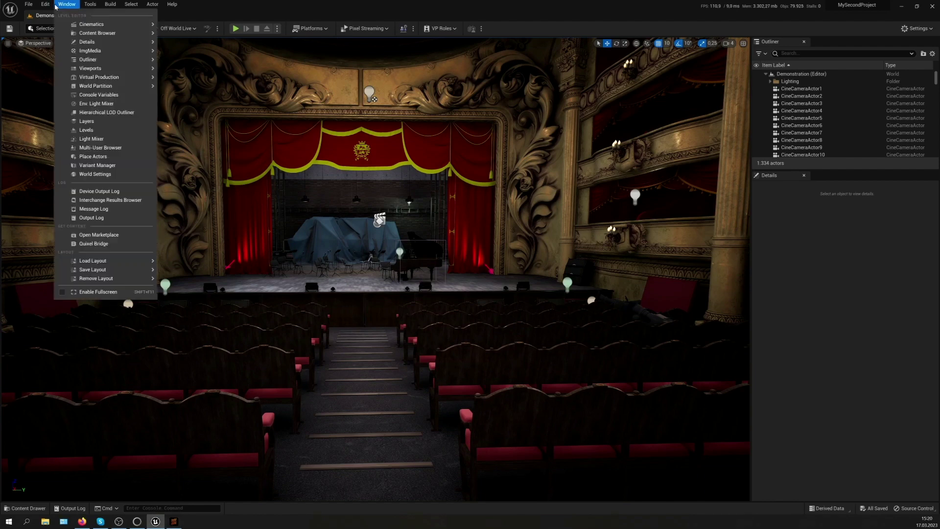
pyautogui.click(68, 120)
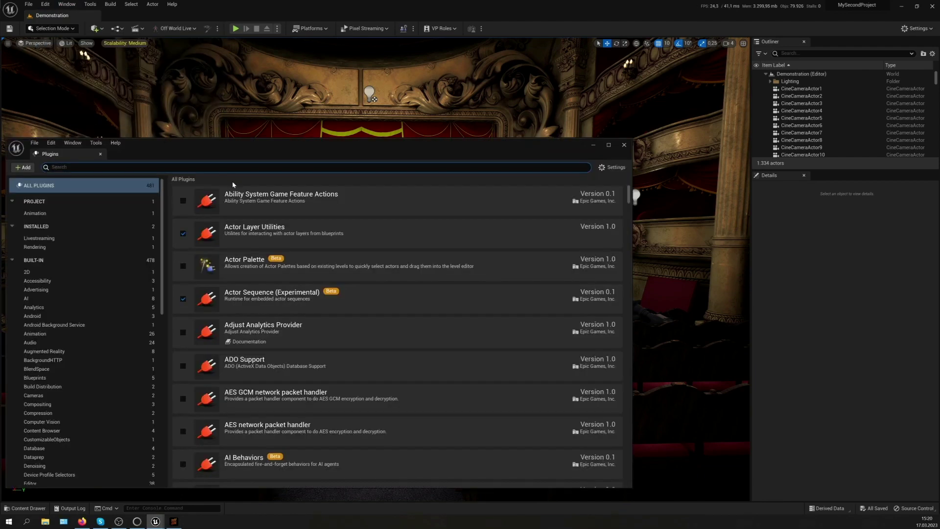
pyautogui.write('of')
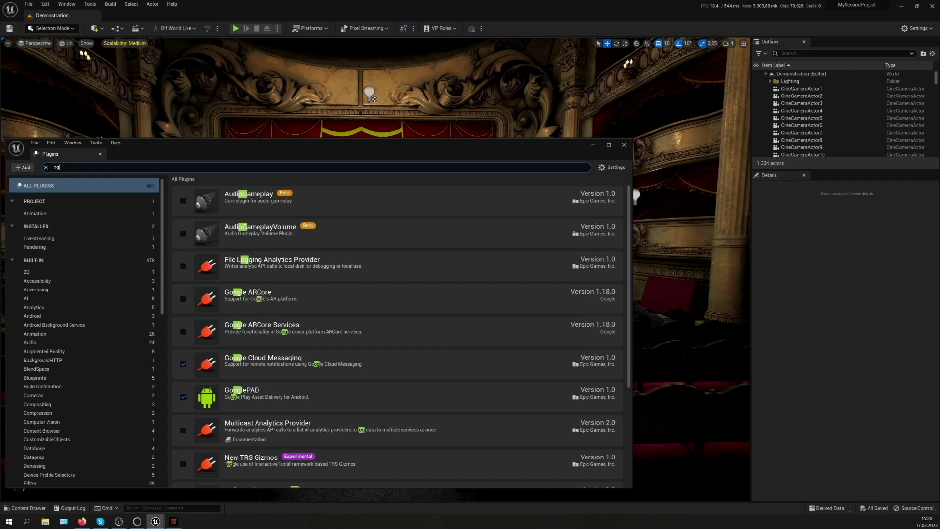
pyautogui.write('f')
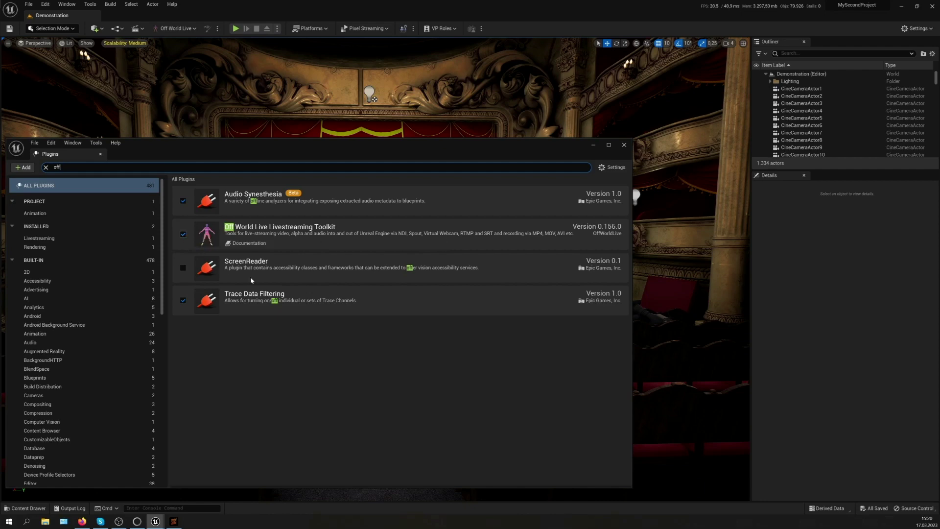
pyautogui.click(626, 145)
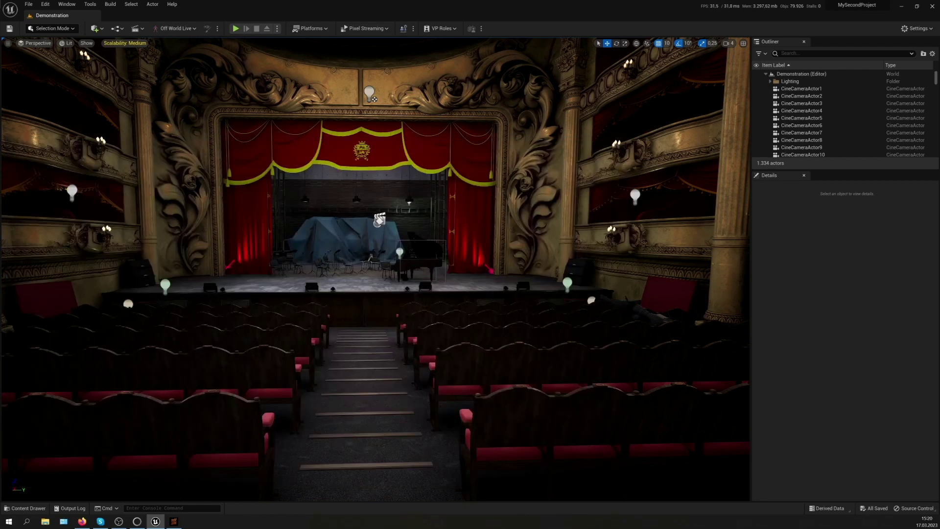
# Use the Livestream Wizard to create the Spout livestream 'Opera_Spoutput' with OWL Cinecam capture.
pyautogui.click(178, 28)
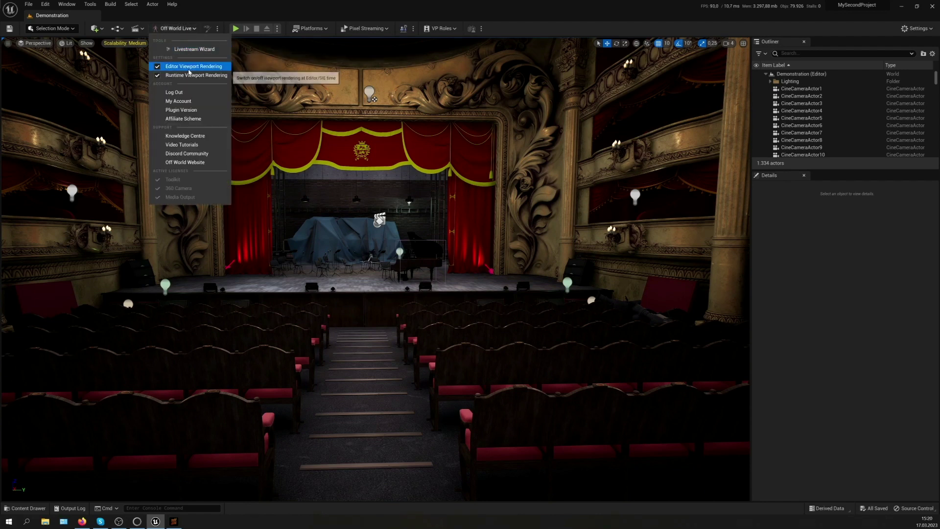
pyautogui.click(194, 49)
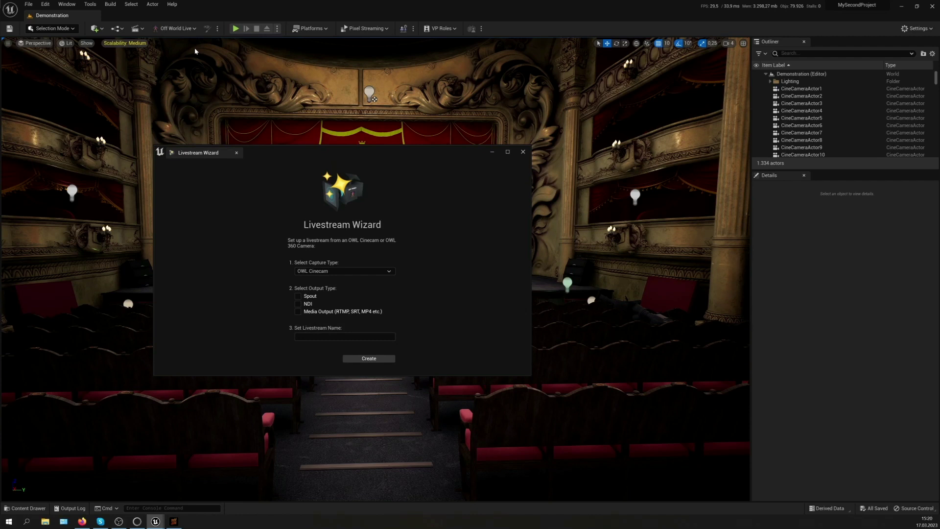
pyautogui.click(352, 270)
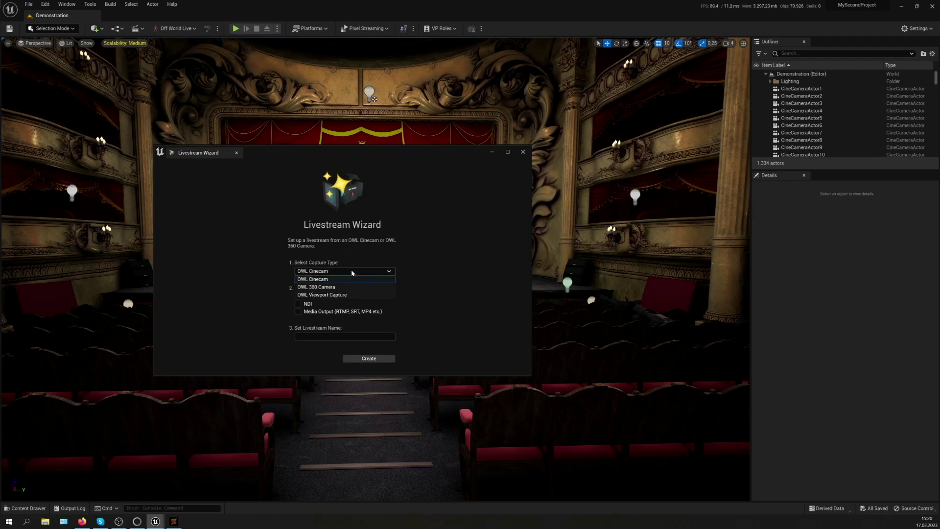
pyautogui.click(347, 283)
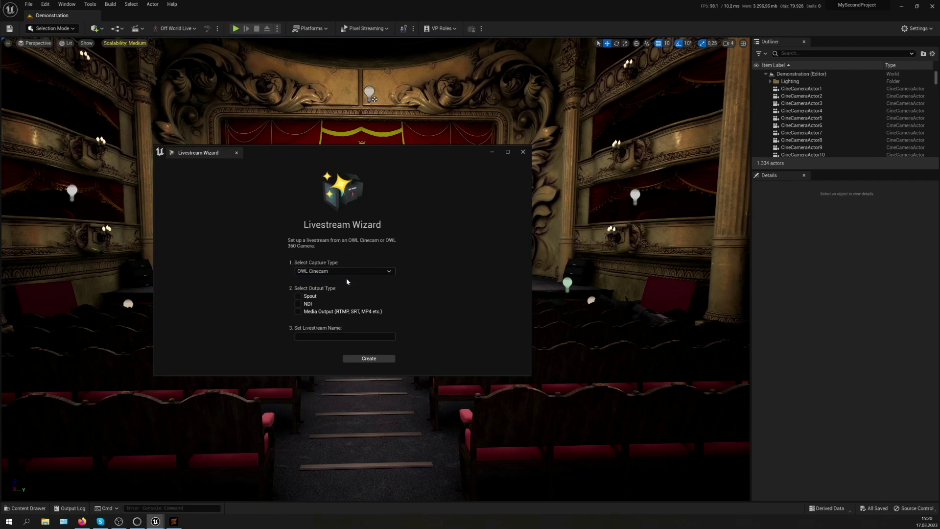
pyautogui.click(299, 297)
pyautogui.write('Oper')
pyautogui.write('Spoutput')
pyautogui.click(369, 359)
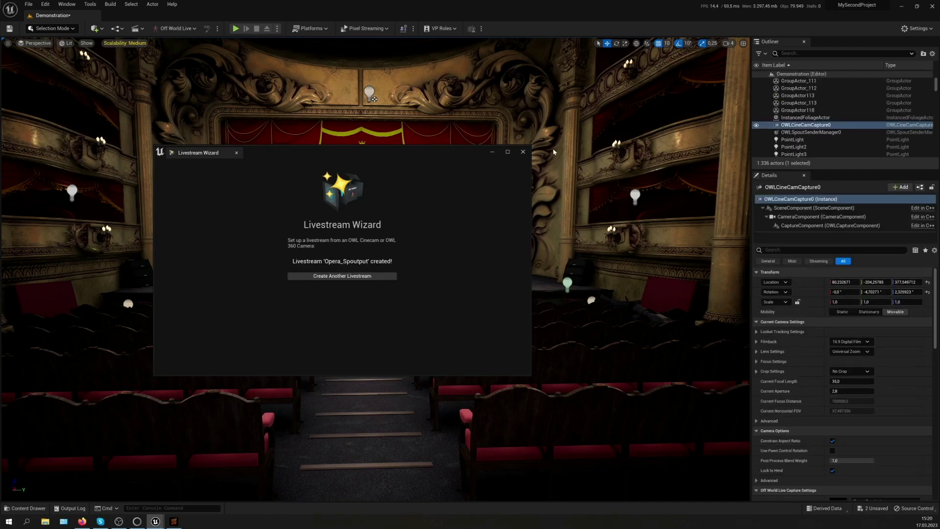
# Close the livestream dialog, then focus and orbit the view around the new camera.
pyautogui.click(524, 153)
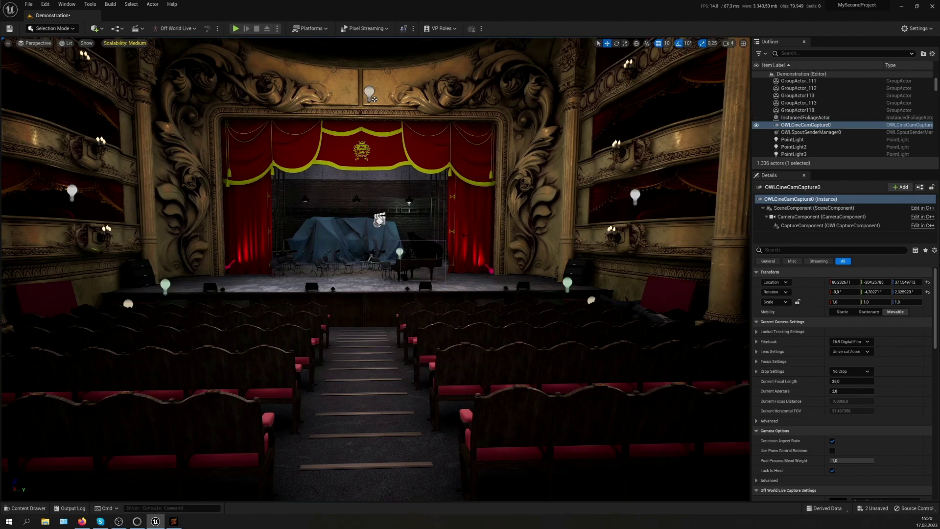
pyautogui.press('f')
pyautogui.moveTo(367, 264); pyautogui.dragTo(220, 294, button='right')
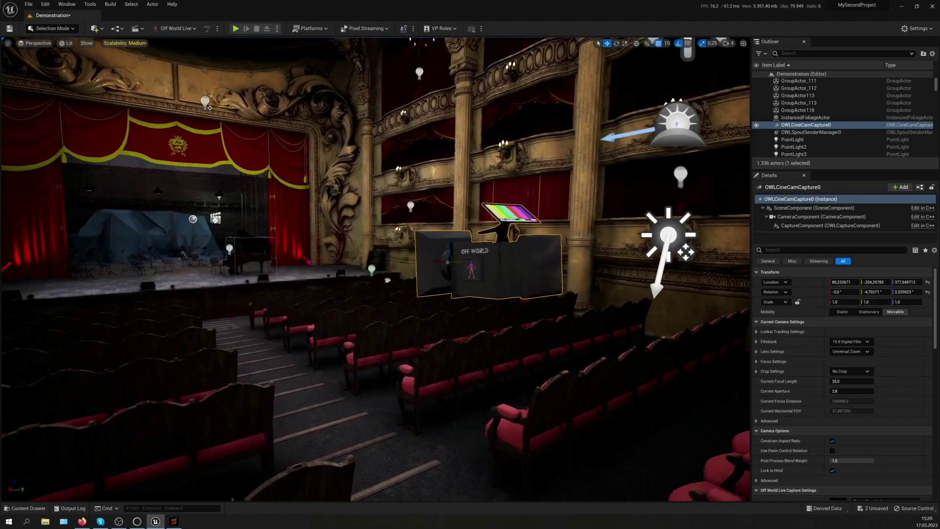
pyautogui.moveTo(367, 265); pyautogui.dragTo(295, 220, button='right')
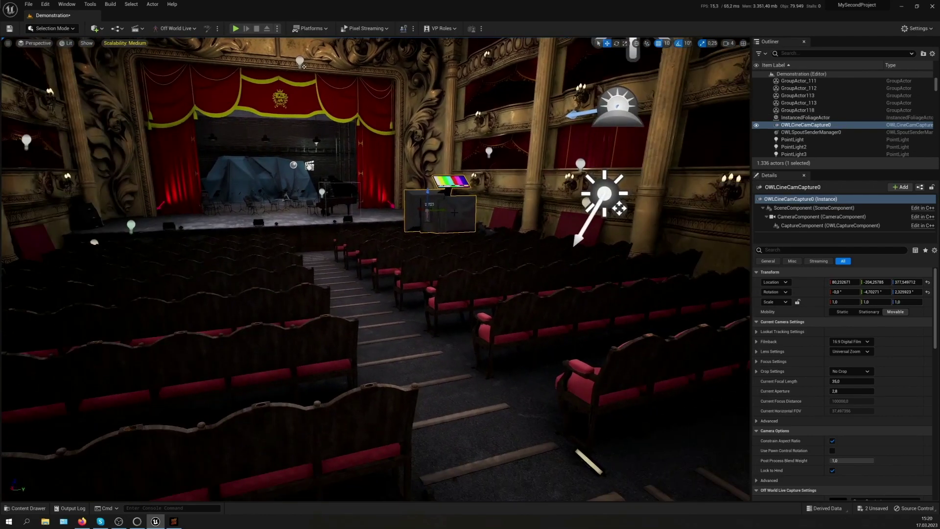
# Add an Assimilate LiveFX source in the Live Link panel, then close the panel.
pyautogui.click(66, 4)
pyautogui.moveTo(99, 78)
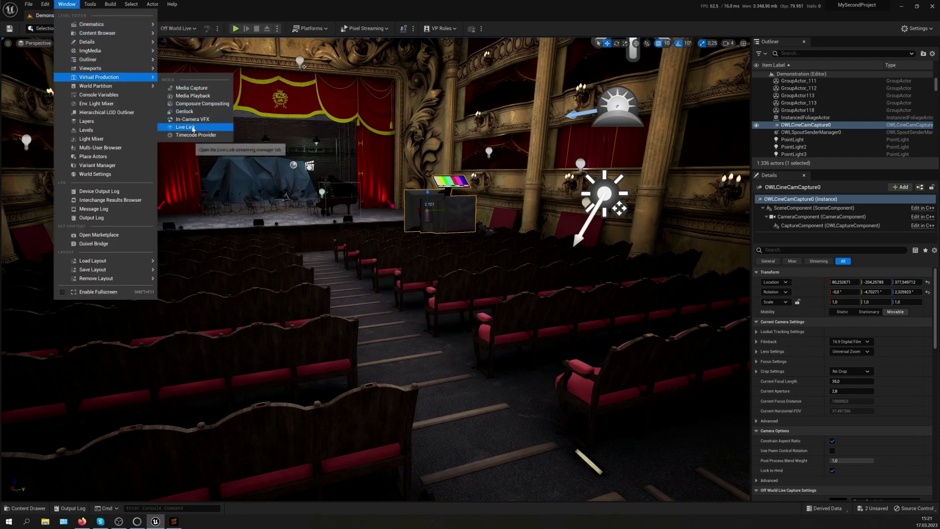
pyautogui.click(214, 129)
pyautogui.click(105, 276)
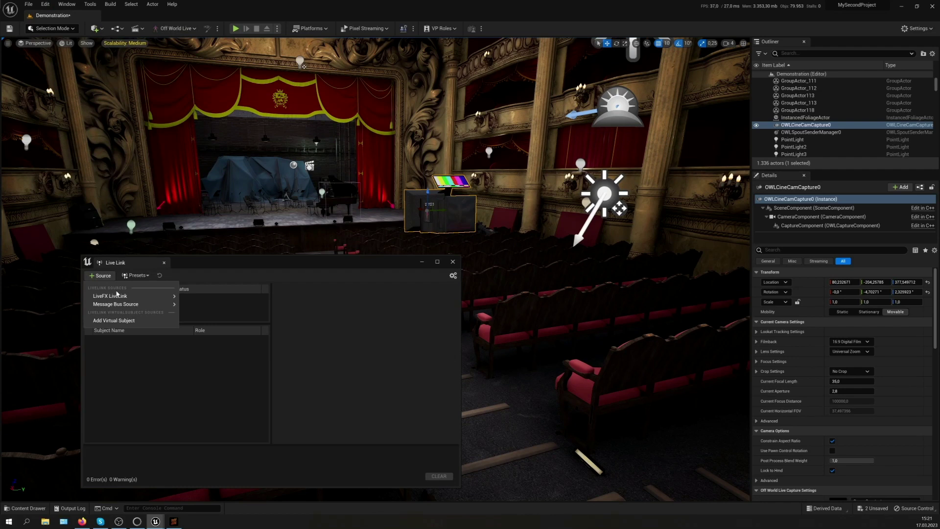
pyautogui.click(281, 330)
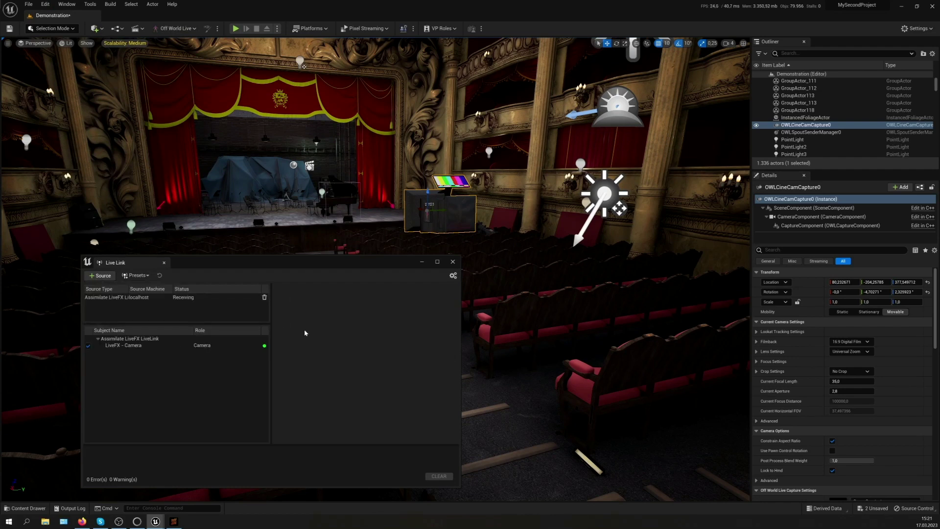
pyautogui.click(453, 262)
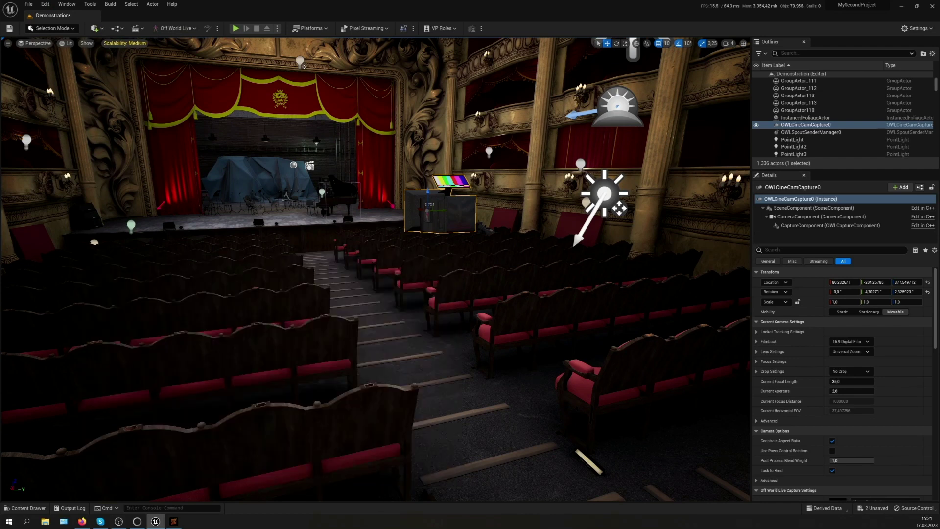
# Add a Live Link Controller to the camera with subject 'LiveFX - Camera', then orbit to check it.
pyautogui.click(903, 186)
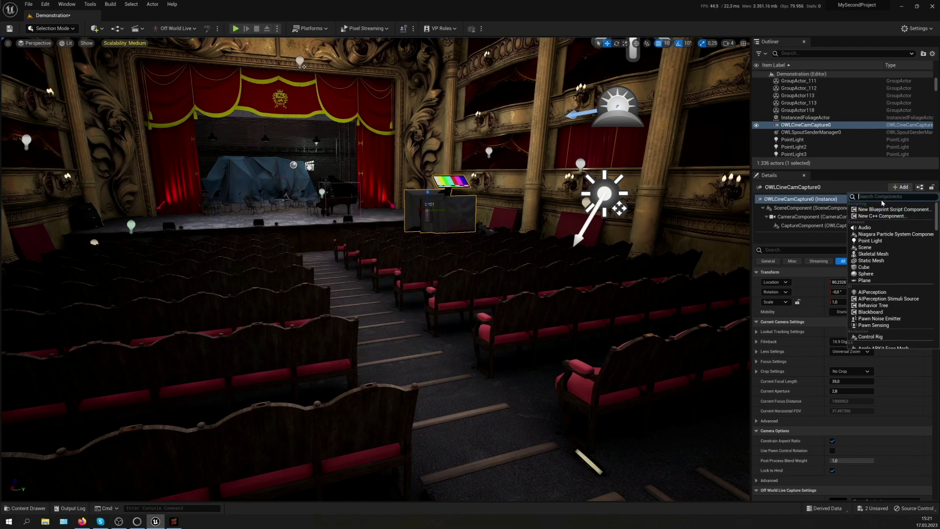
pyautogui.write('live')
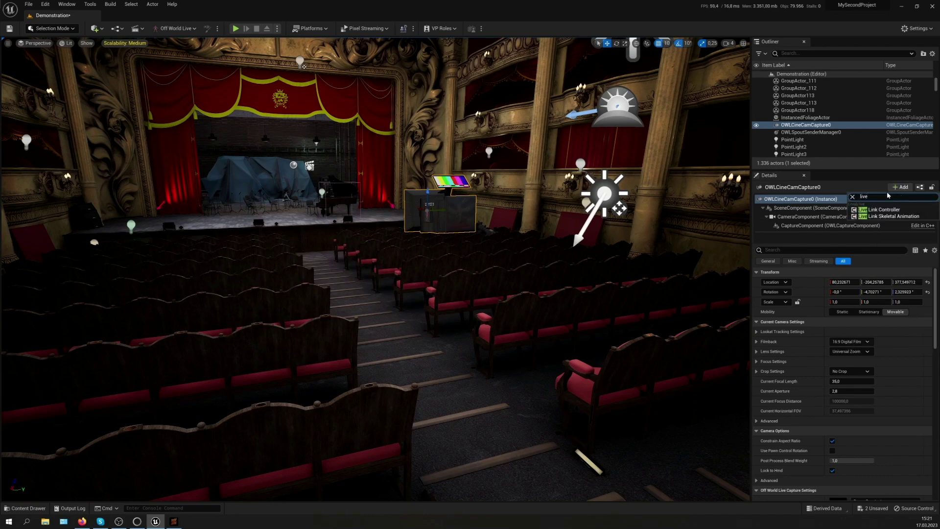
pyautogui.click(885, 209)
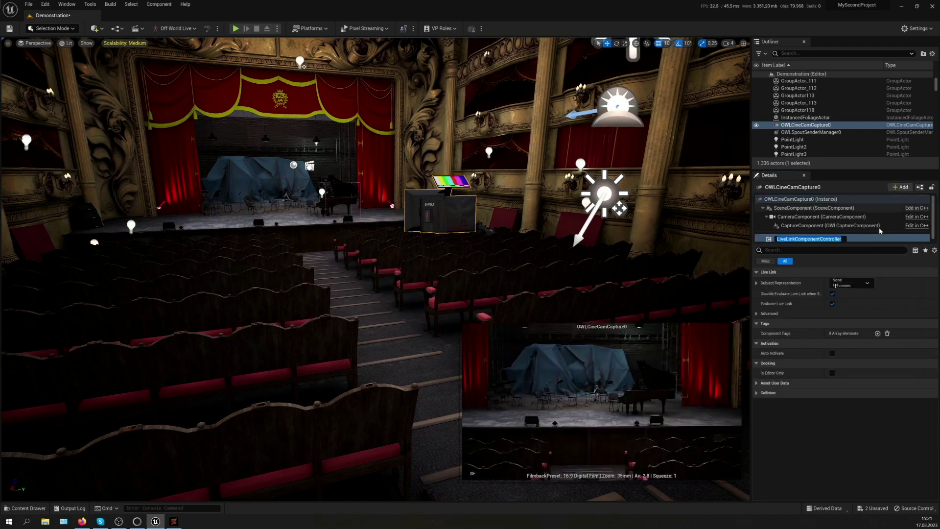
pyautogui.click(867, 285)
pyautogui.click(859, 311)
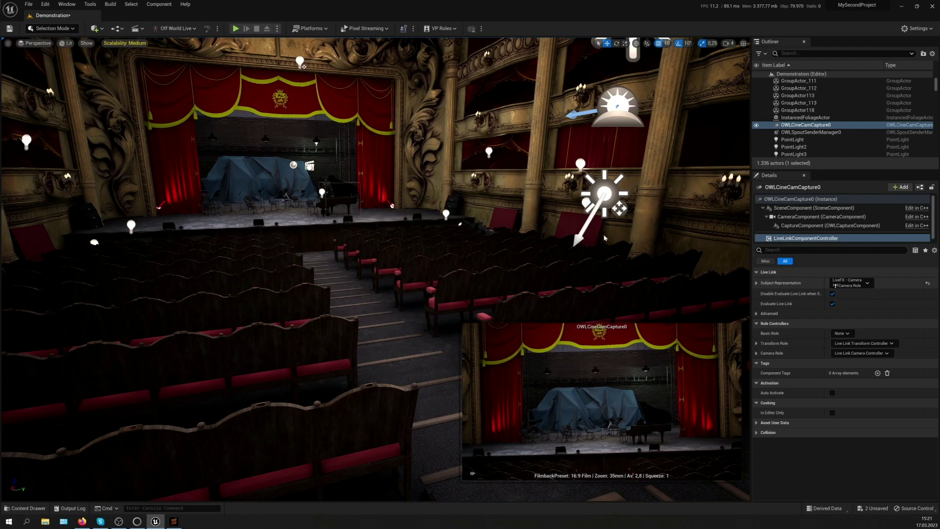
pyautogui.moveTo(368, 220); pyautogui.dragTo(257, 280, button='right')
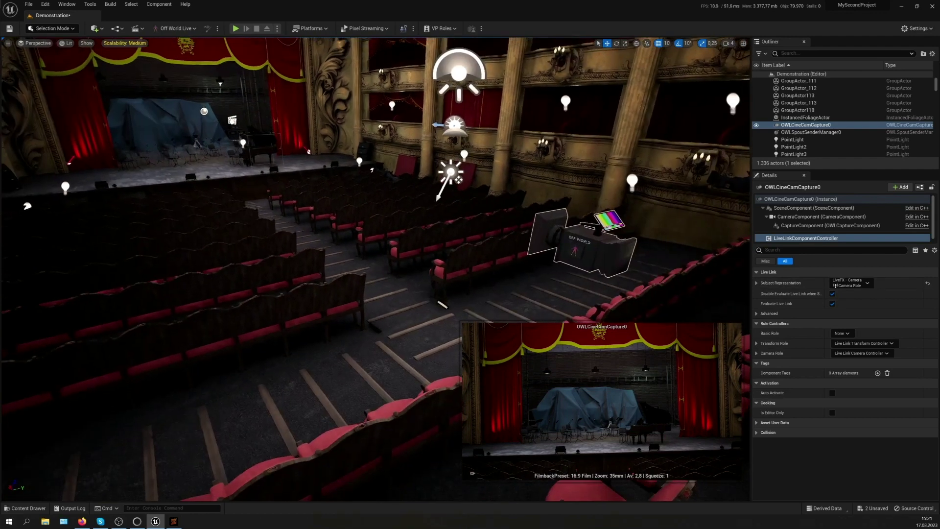
pyautogui.moveTo(368, 257); pyautogui.dragTo(346, 272, button='right')
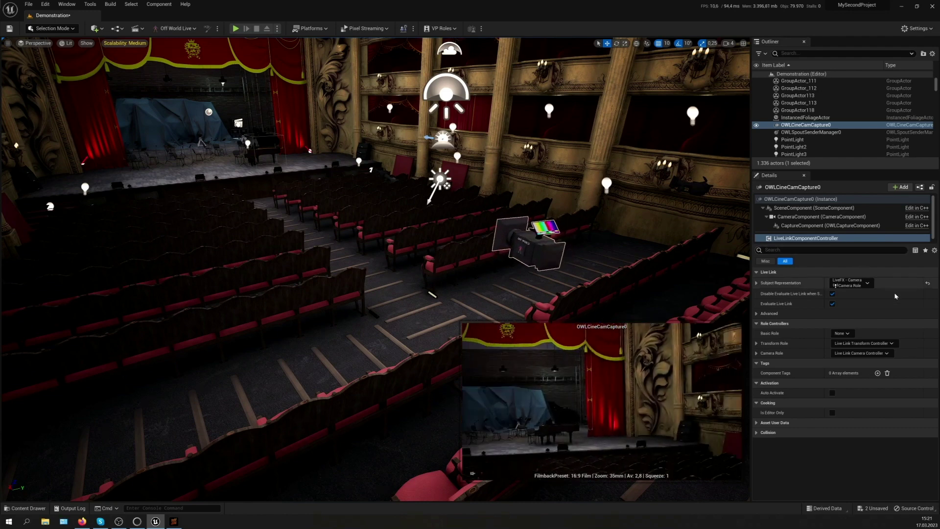
# Select OWLCineCamCapture0 (Instance) to check its capture Texture Target, Opera_Spoutput.
pyautogui.click(801, 198)
pyautogui.scroll(-4, 888, 380)
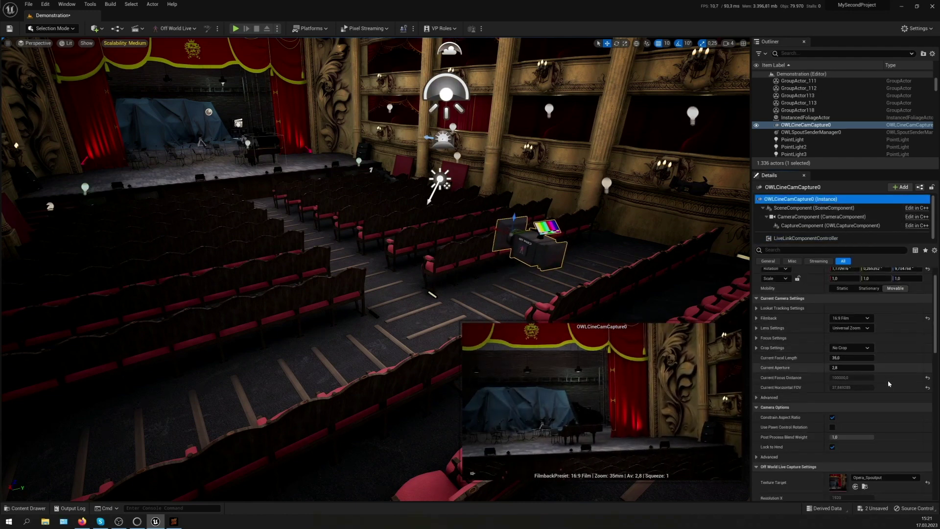
pyautogui.scroll(-1, 891, 403)
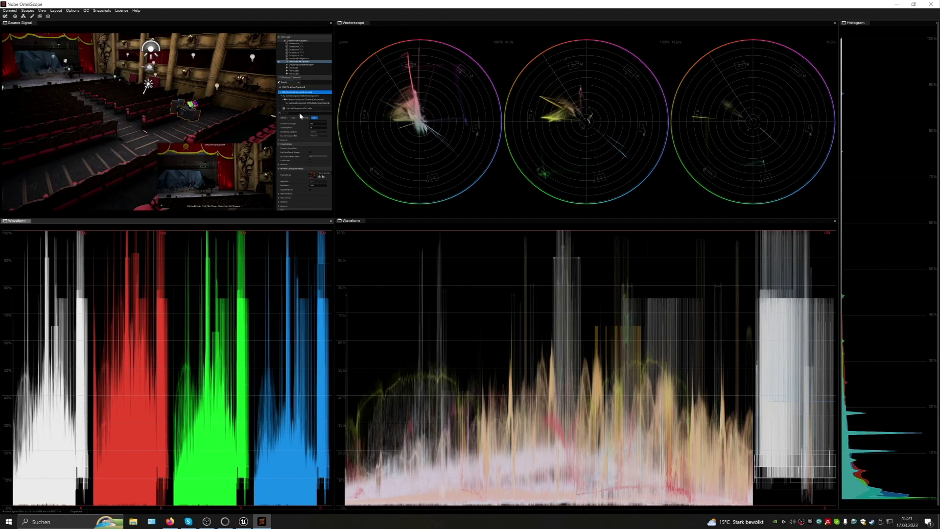
# Connect OmniScope's scopes to the Opera_Spoutput Spout source.
pyautogui.click(11, 11)
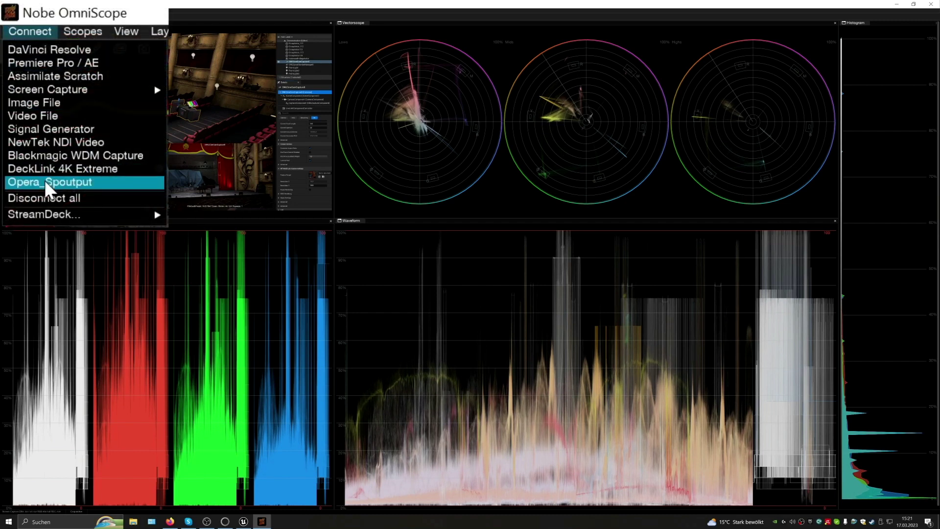
pyautogui.click(44, 182)
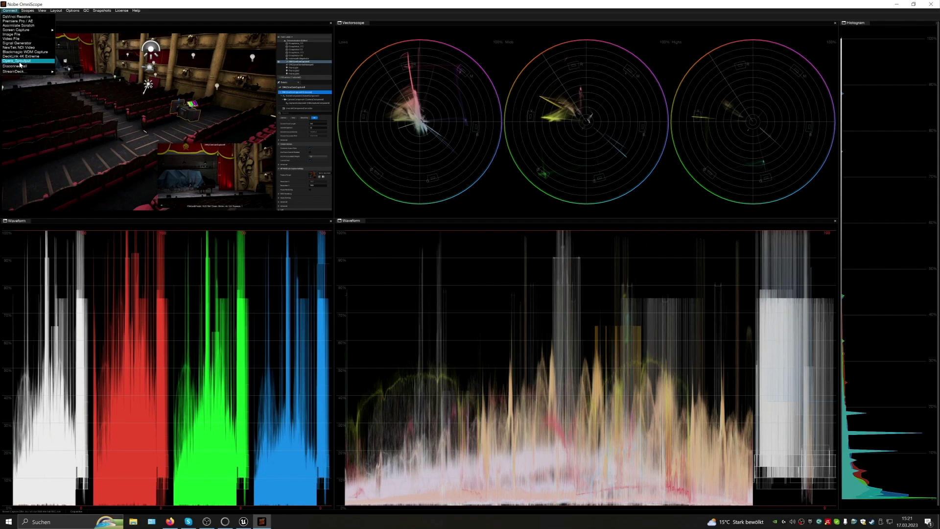